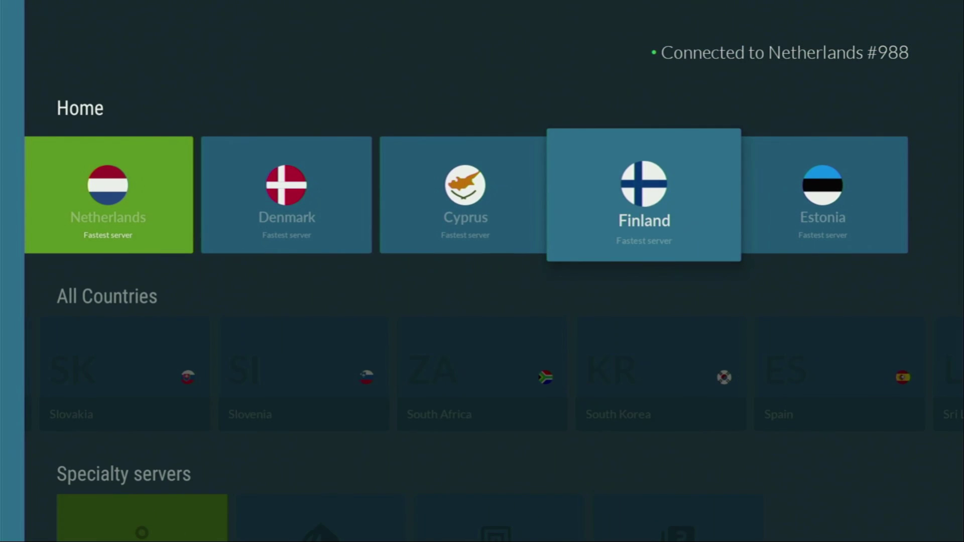
Step: Launch Downloader from the Fire TV home screen and bring up its URL entry keyboard
key("Home")
key("Right")
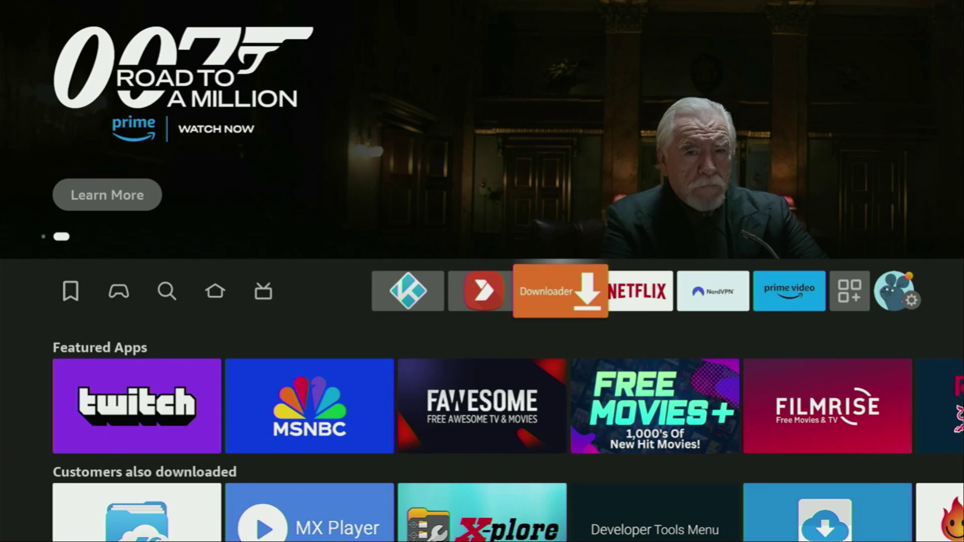
key("Return")
key("Up")
key("Up")
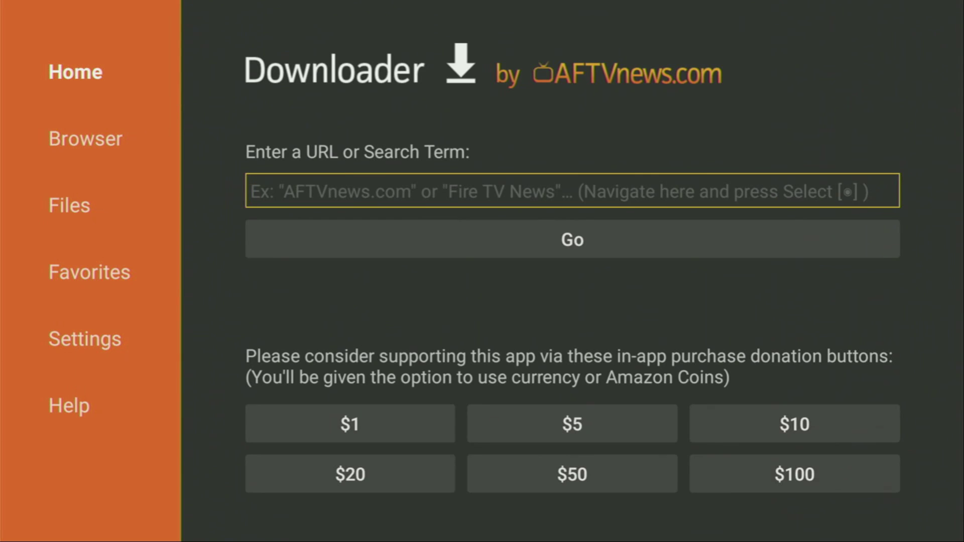
key("Return")
Step: Enter the short code 28907 and submit it to load the Firetvsticks Downloads page
key("Up")
key("Right")
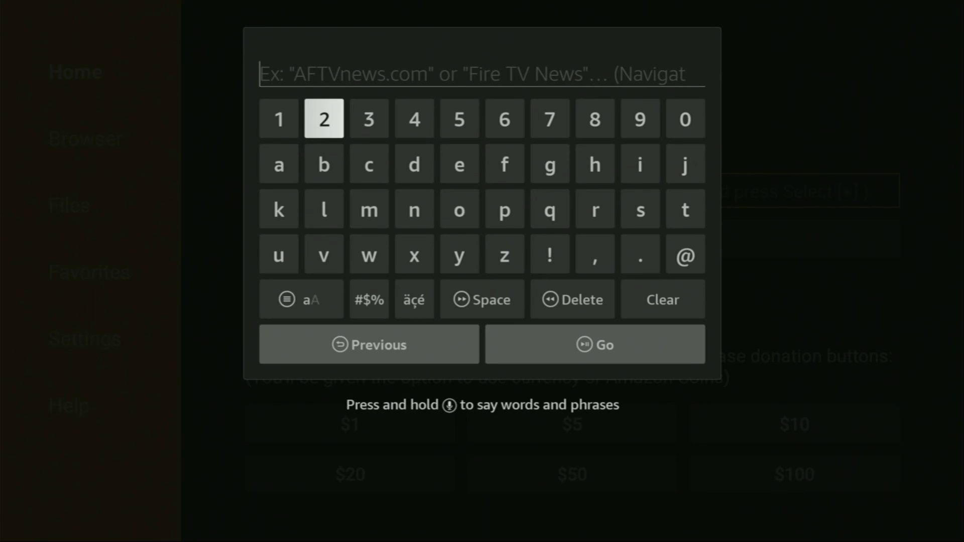
key("Return")
key("Left")
key("Left")
key("Left")
key("Left")
key("Return")
key("Right")
key("Return")
key("Right")
key("Return")
key("Left")
key("Left")
key("Left")
key("Return")
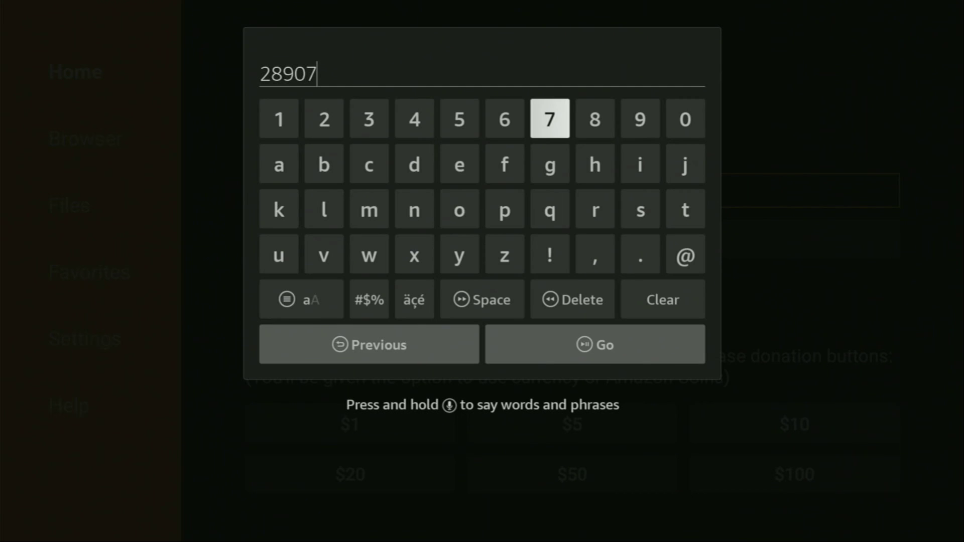
key("Down")
key("Down")
key("Down")
key("Down")
key("Down")
key("Return")
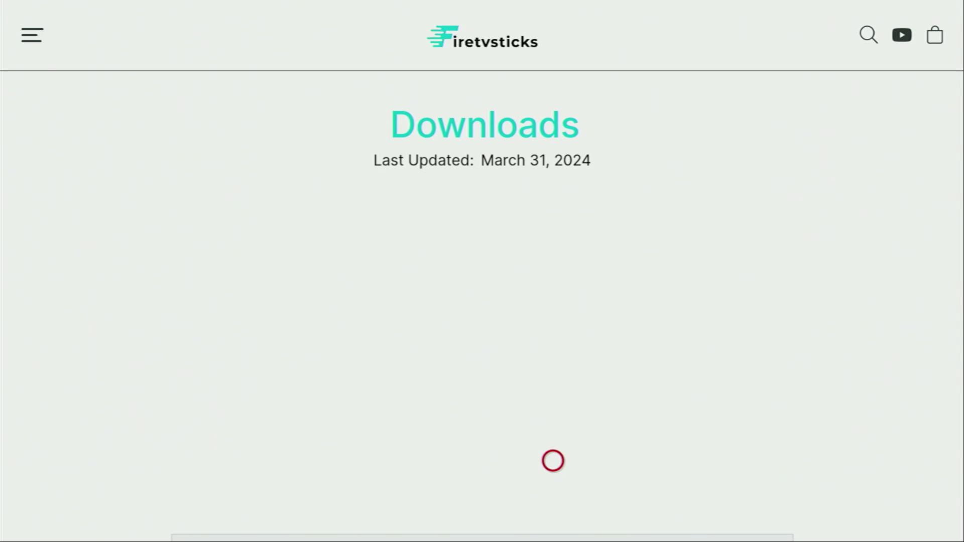
Step: Scroll to Choose a Category, open App Stores, and follow the APKTime link
scroll(552, 478, "down", 7)
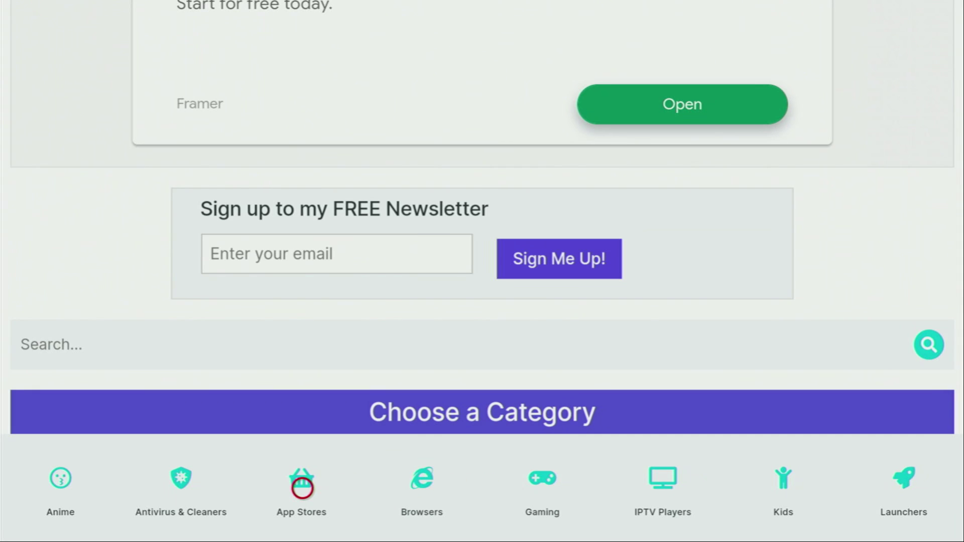
left_click(302, 484)
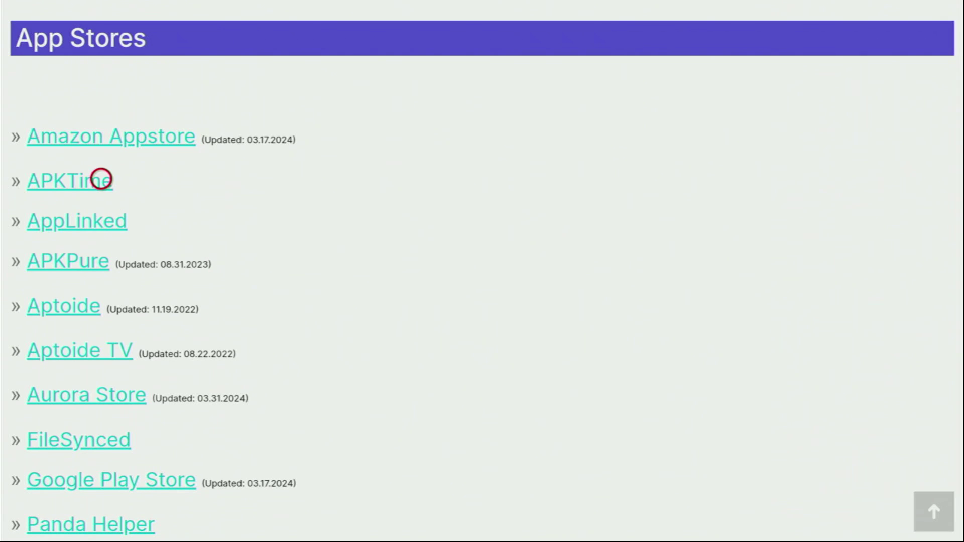
left_click(101, 179)
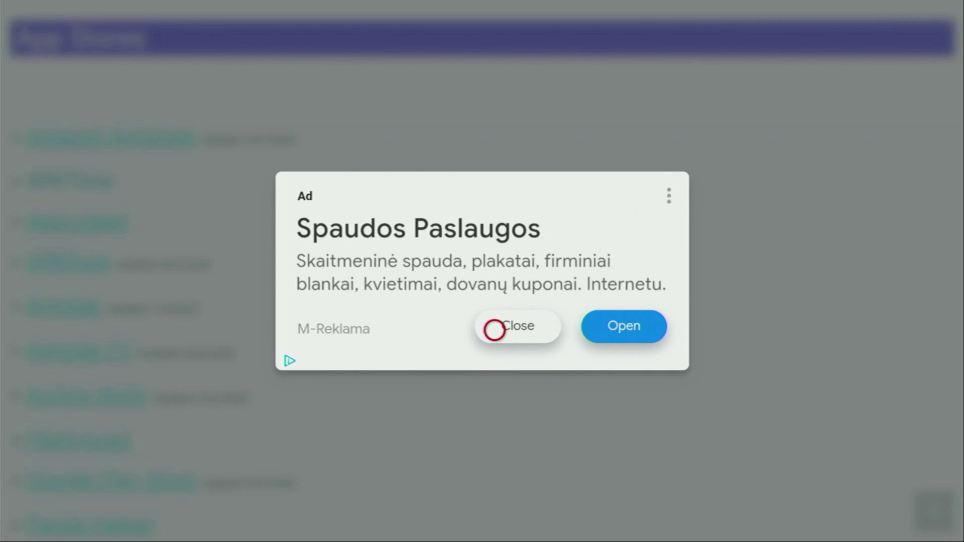
Step: Close the ad, download the APKTime file, and install it
left_click(495, 330)
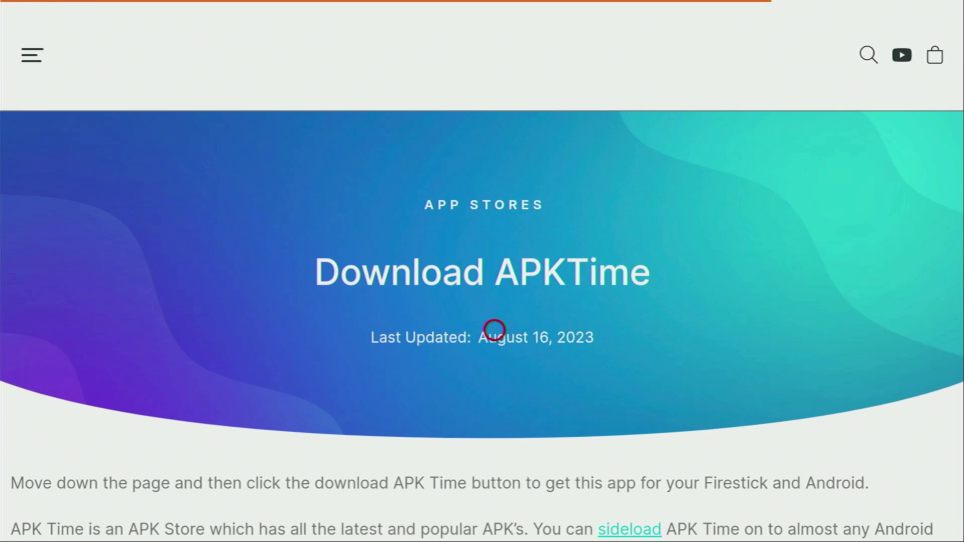
scroll(495, 330, "down", 15)
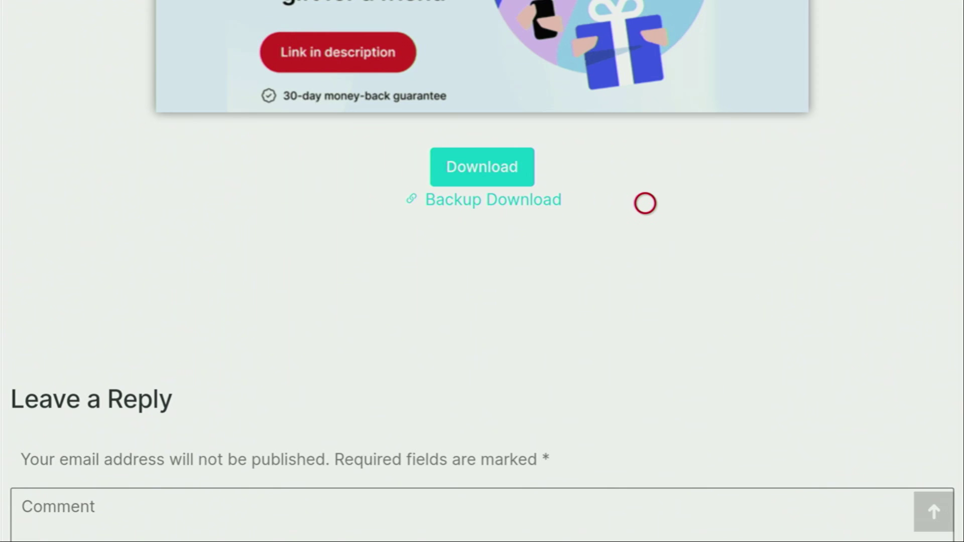
left_click(519, 153)
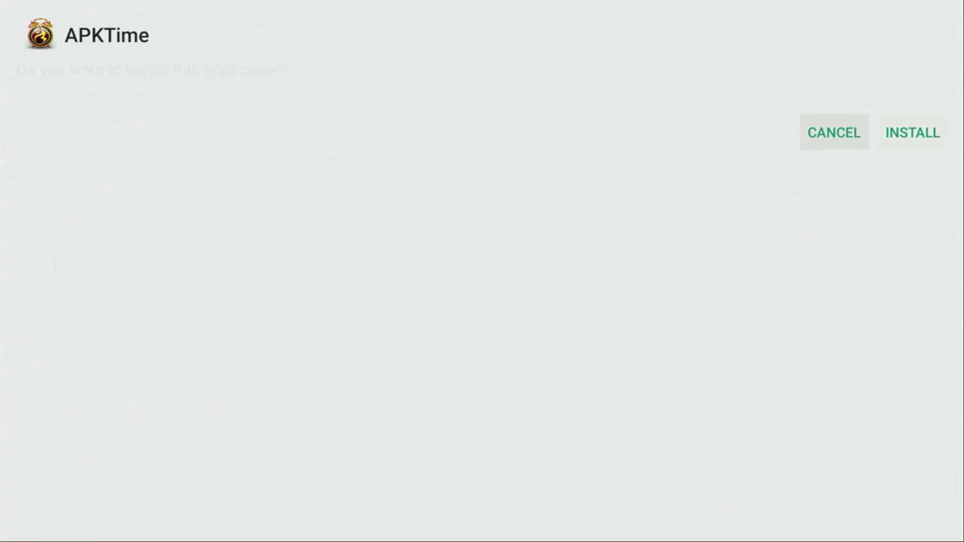
left_click(912, 133)
key("Return")
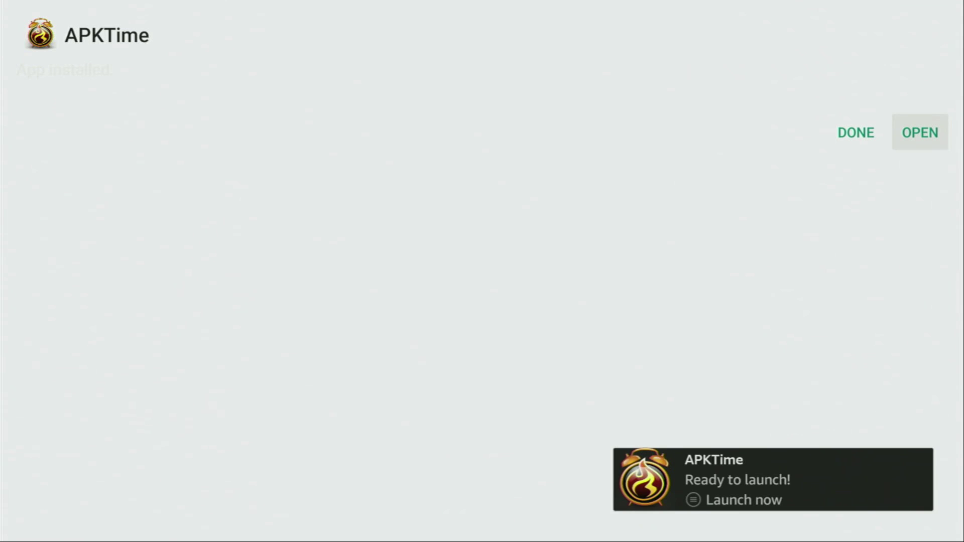
Step: Finish the installer with DONE and delete the downloaded APKTime-v2.2.apk file
key("Left")
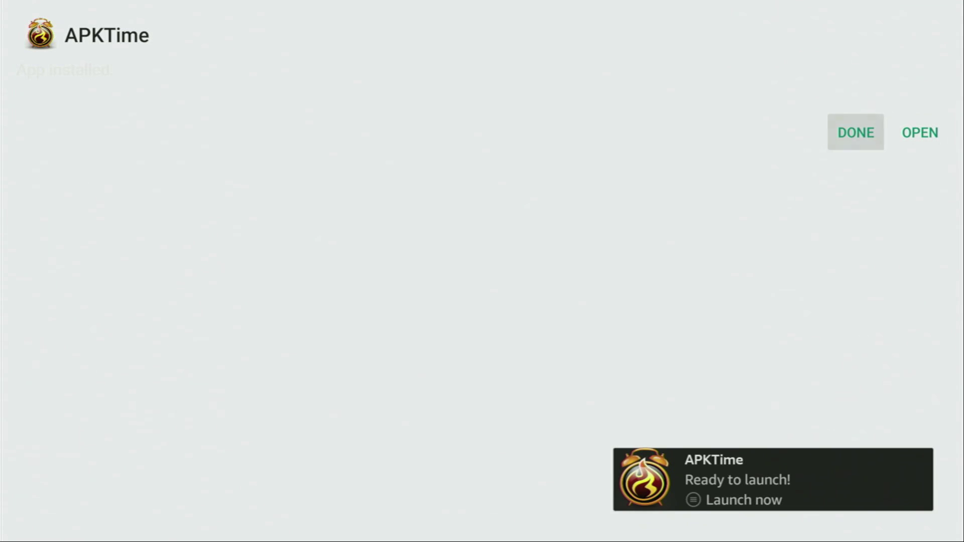
key("Return")
key("Right")
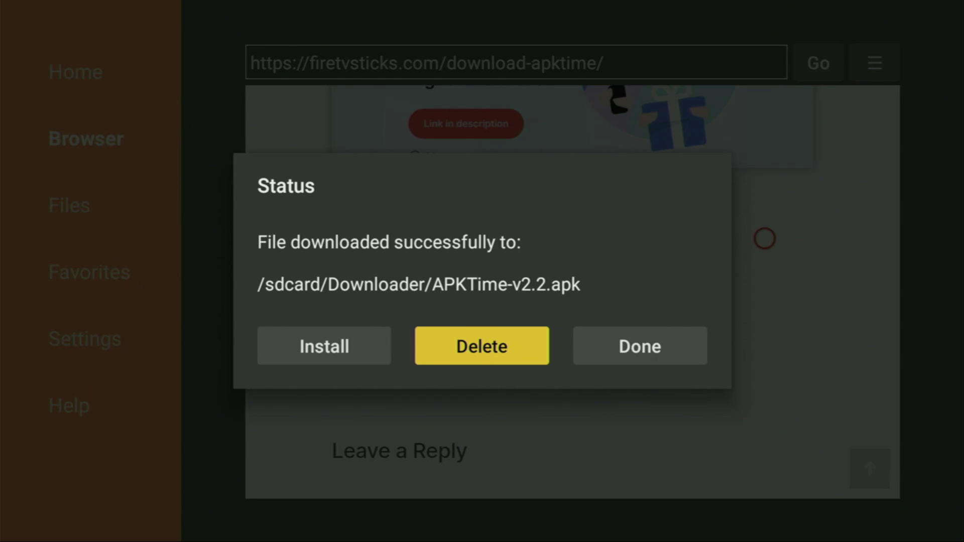
key("Return")
key("Left")
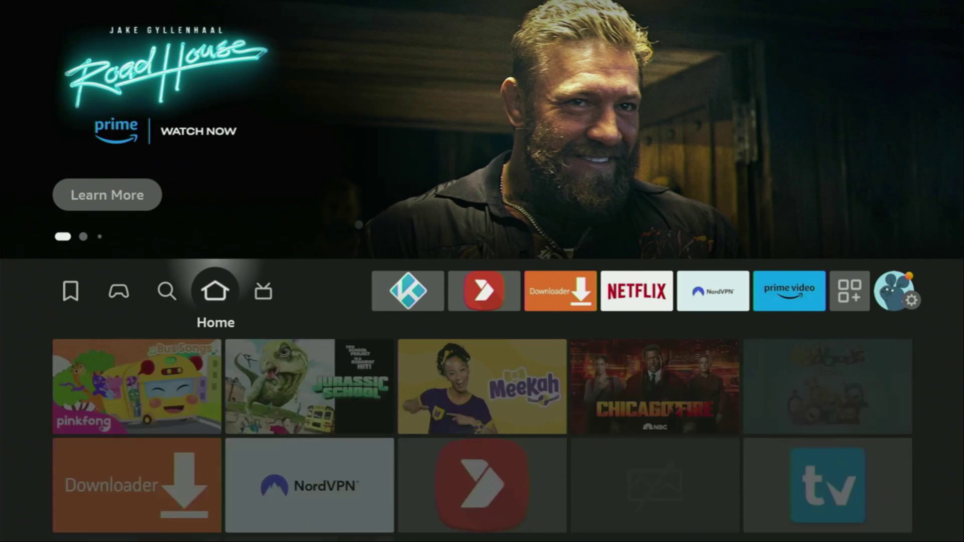
Step: Open Your Apps & Channels and use Move to front on APKTime
key("Right")
key("Right")
key("Right")
key("Right")
key("Right")
key("Right")
key("Right")
key("Right")
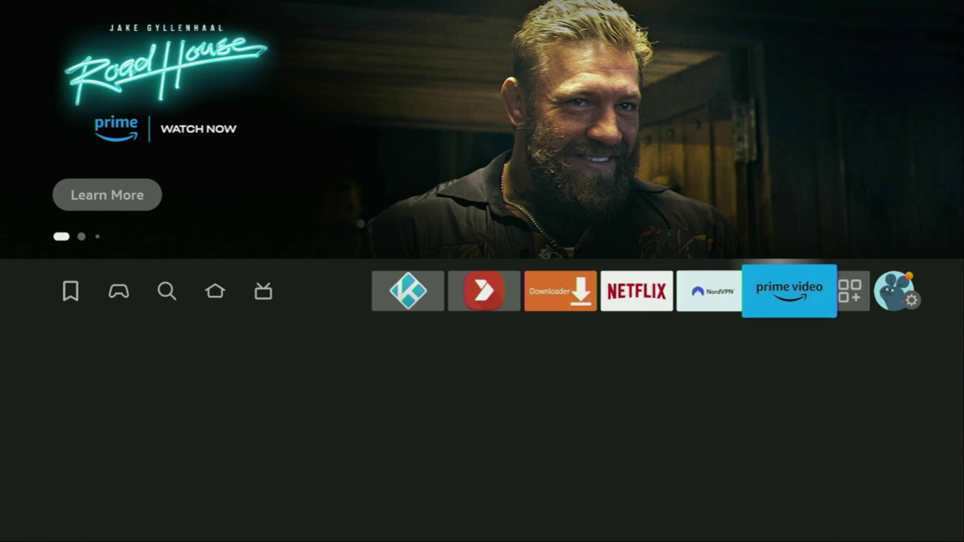
key("Return")
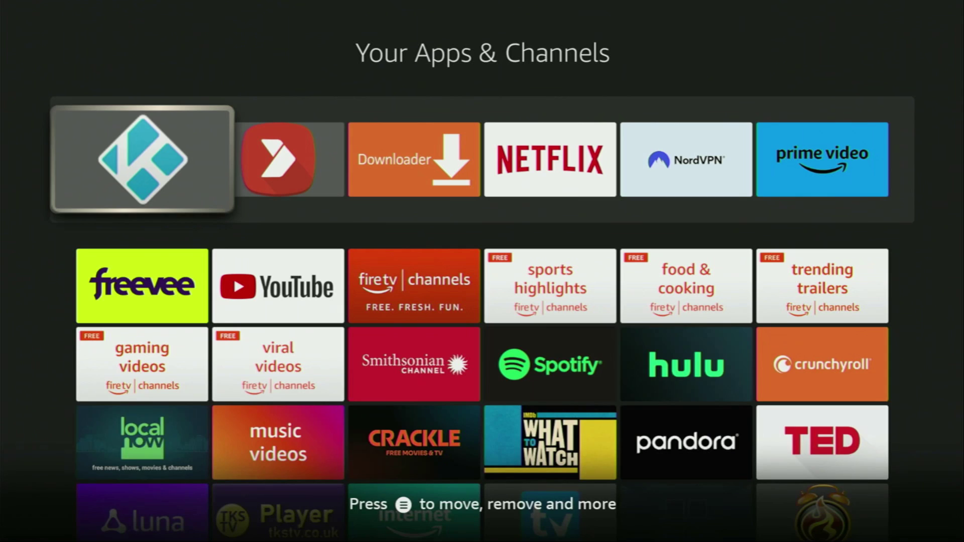
key("Down")
key("Down")
key("Down")
key("Down")
key("Right")
key("Right")
key("Right")
key("Right")
key("Right")
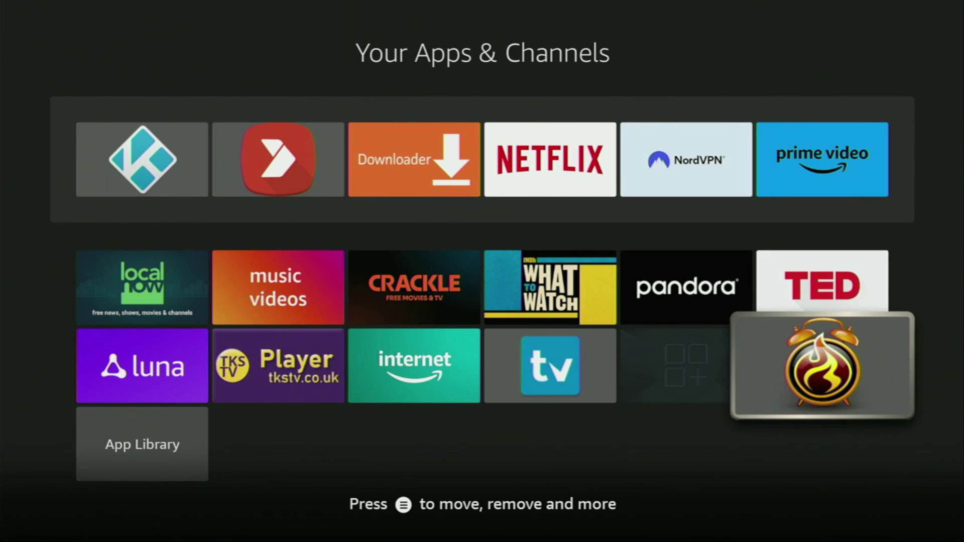
key("Menu")
key("Down")
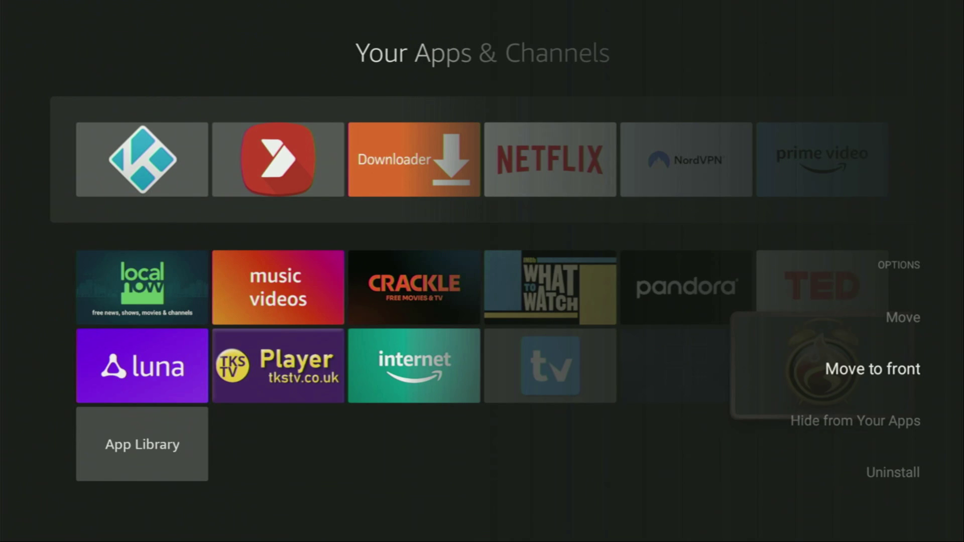
key("Return")
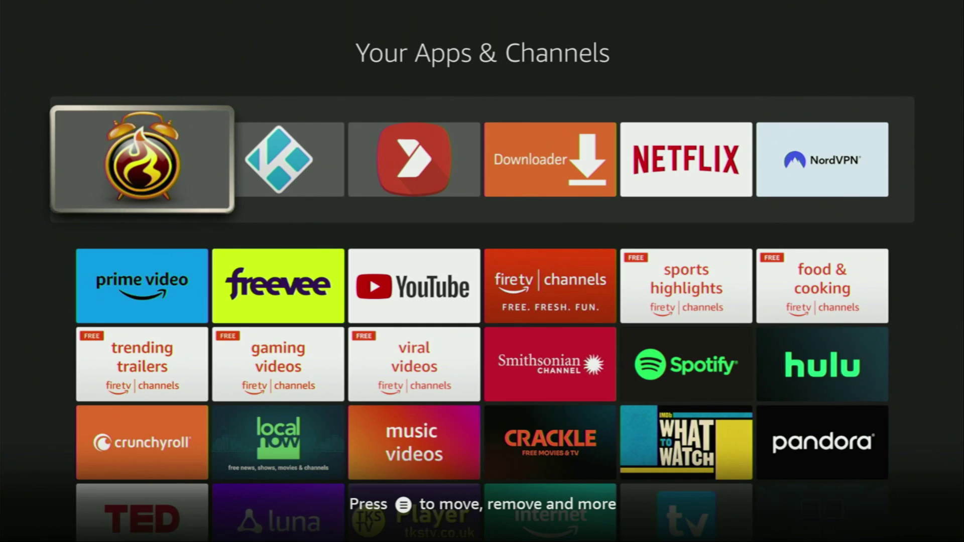
Step: Return to the Fire TV home screen and open the Settings menu
key("Right")
key("Right")
key("Right")
key("Right")
key("Right")
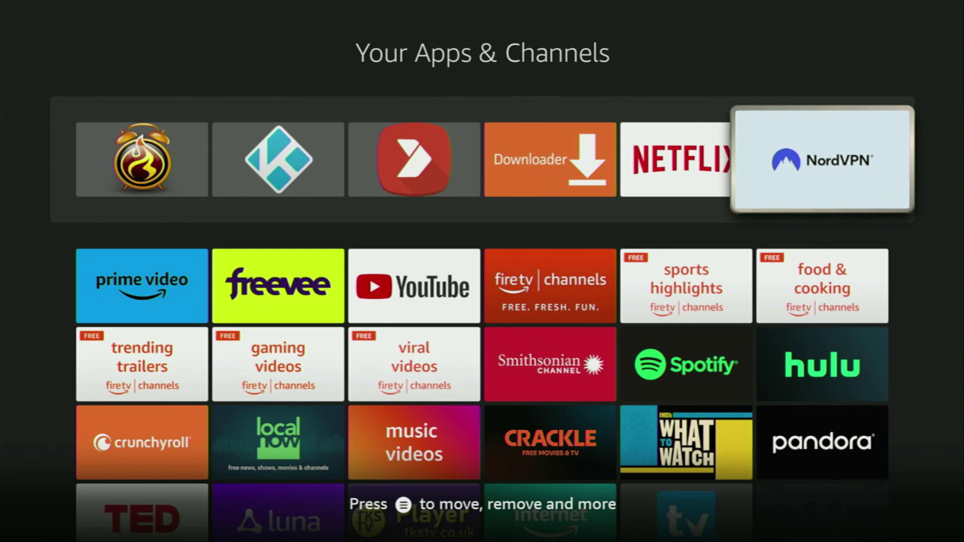
key("Right")
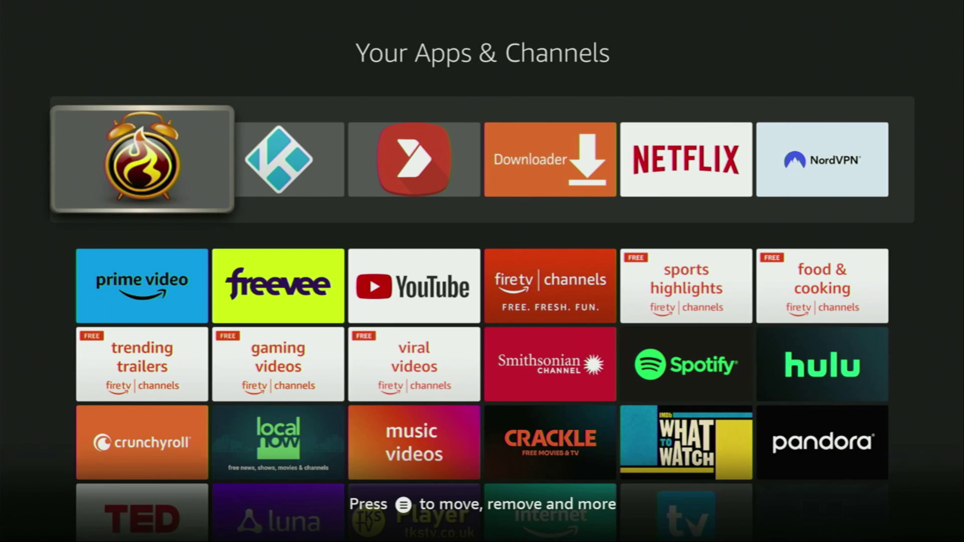
key("Escape")
key("Right")
key("Right")
key("Right")
key("Right")
key("Right")
key("Right")
key("Right")
key("Right")
key("Right")
key("Down")
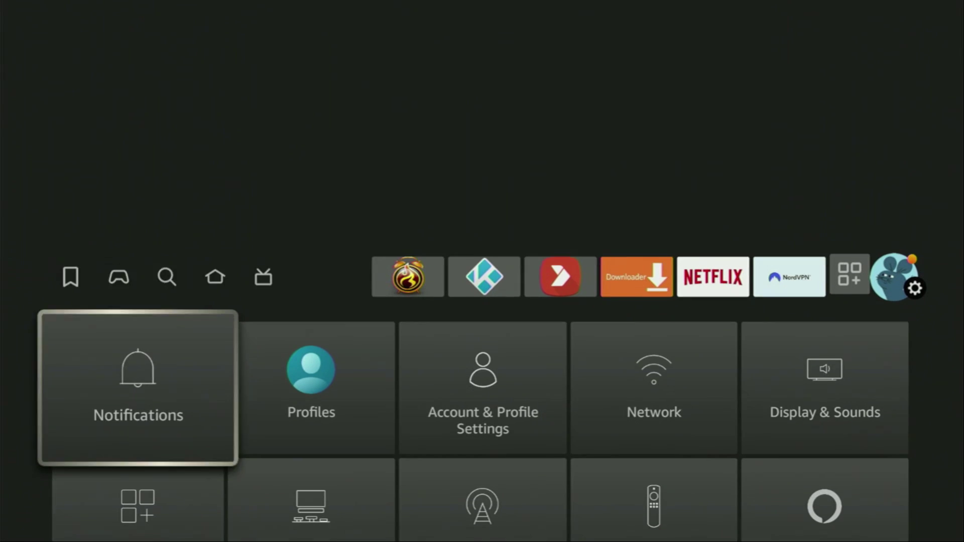
Step: Under My Fire TV > Developer Options > Install unknown apps, turn APKTime ON
key("Down")
key("Down")
key("Right")
key("Return")
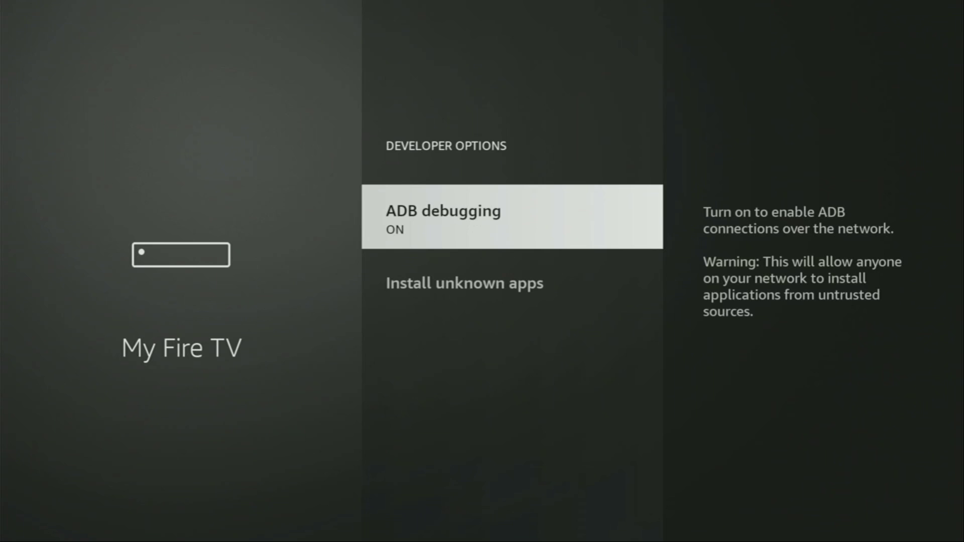
key("Down")
key("Return")
key("Down")
key("Return")
key("Return")
key("Return")
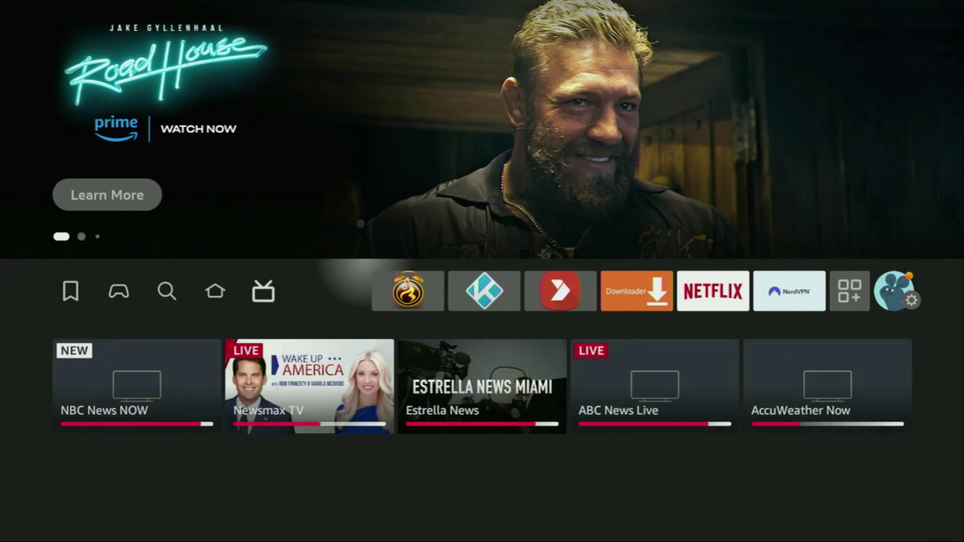
Step: Launch APKTime and browse its categories from Top APKs through Players n Browsers and Tools
key("Left")
key("Left")
key("Return")
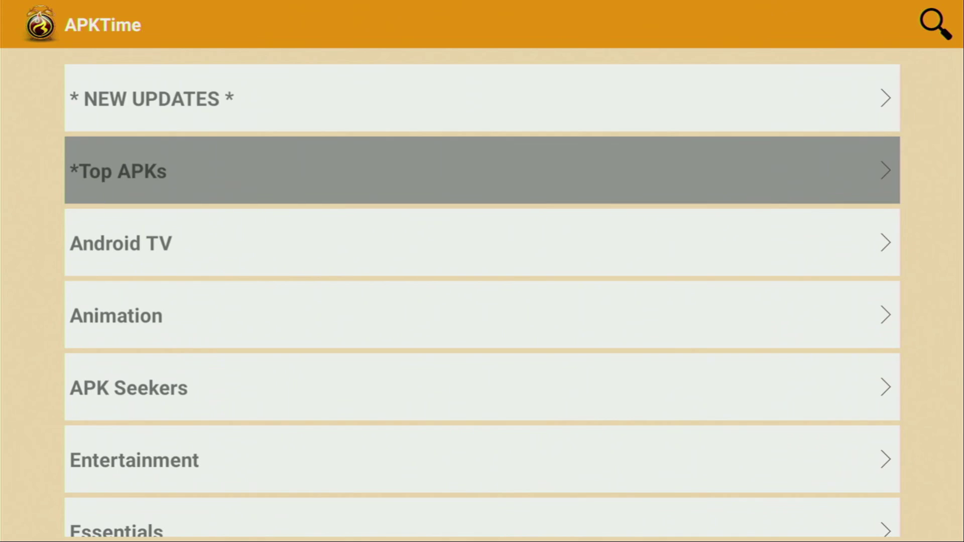
key("Down")
key("Up")
key("Down")
key("Down")
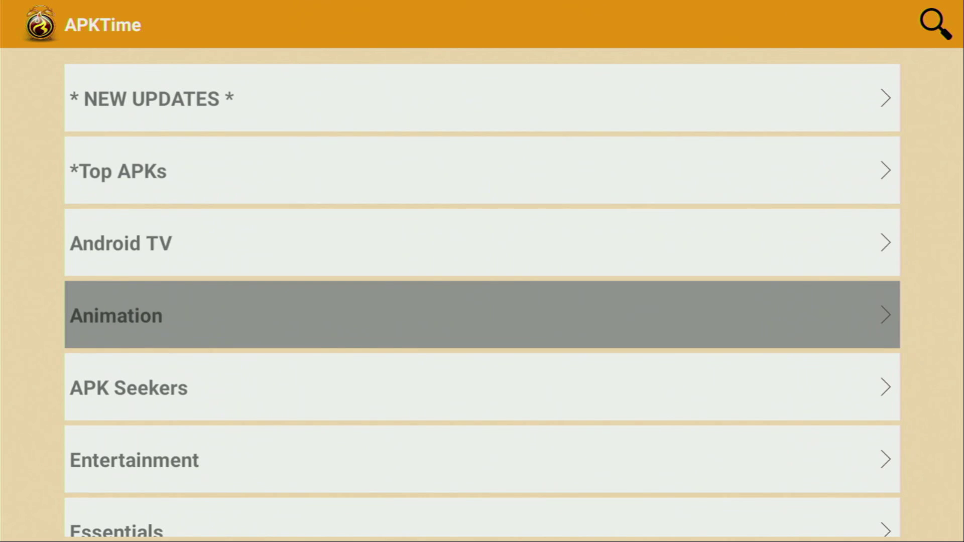
key("Down")
key("Down")
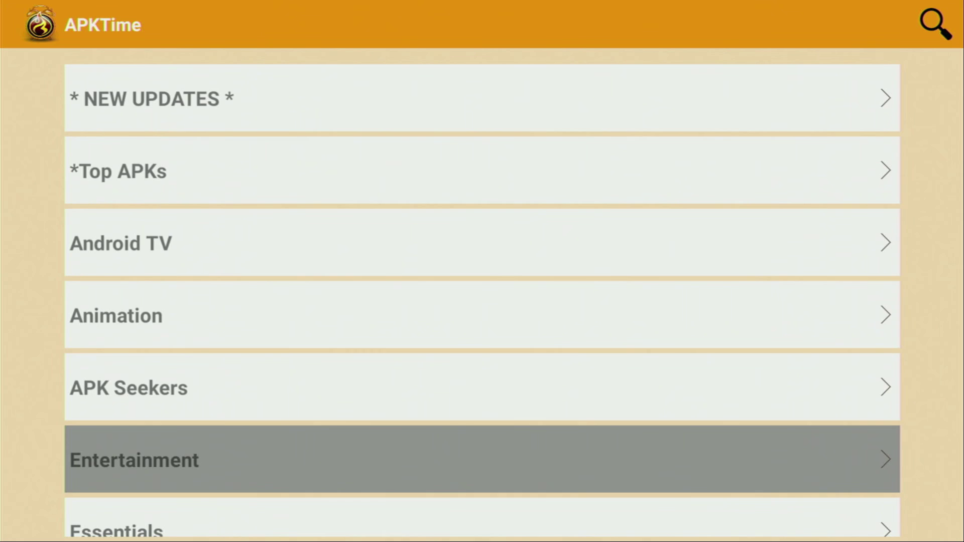
key("Down")
key("Down")
key("Down")
key("Down")
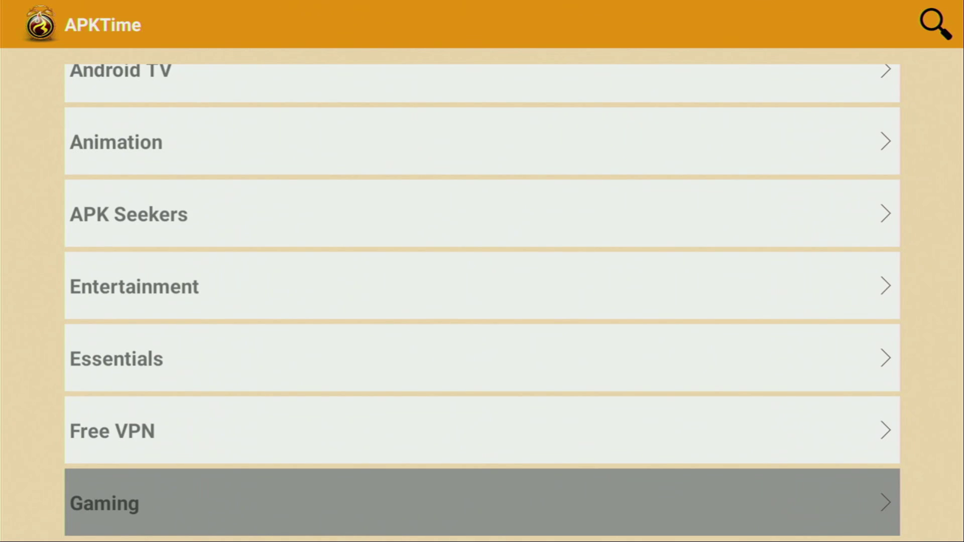
key("Down")
key("Down")
key("Down")
key("Down")
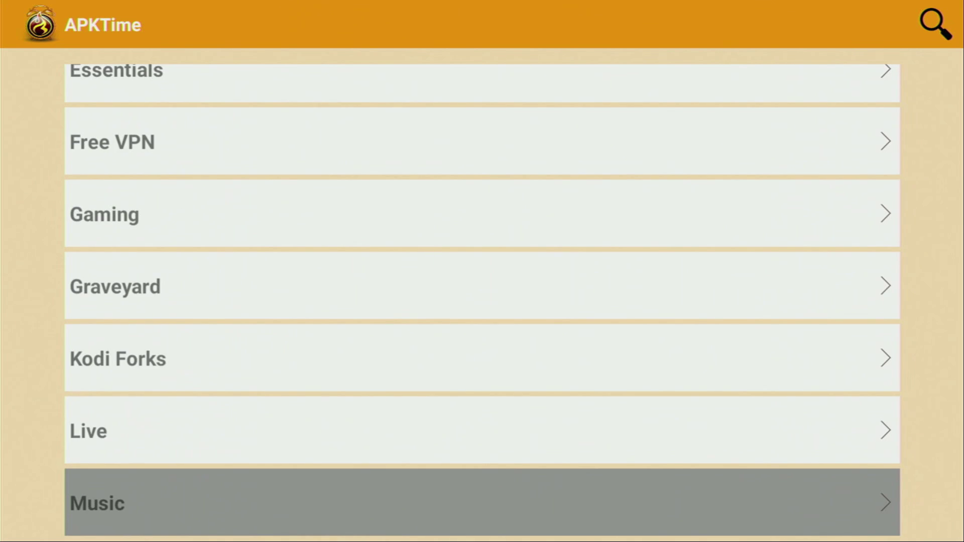
key("Down")
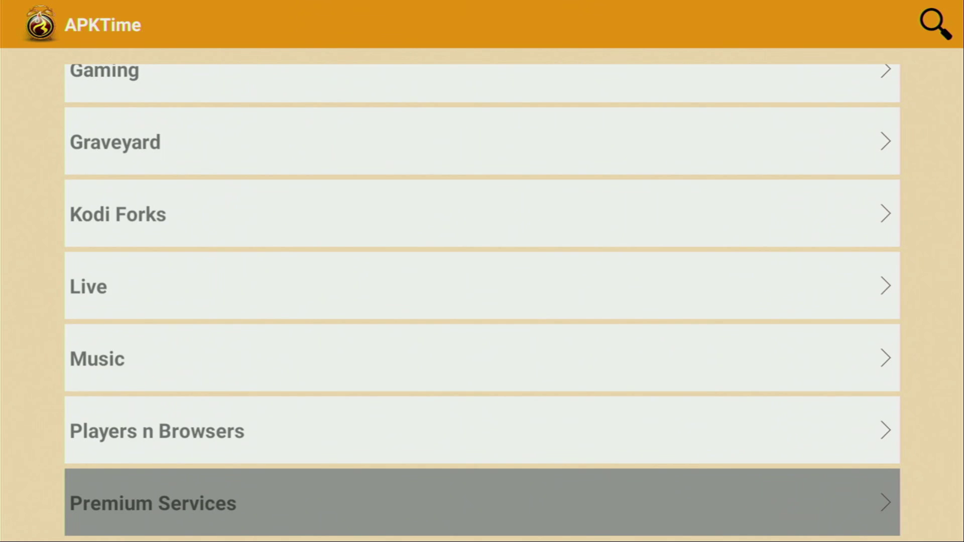
key("Down")
key("Down")
key("Down")
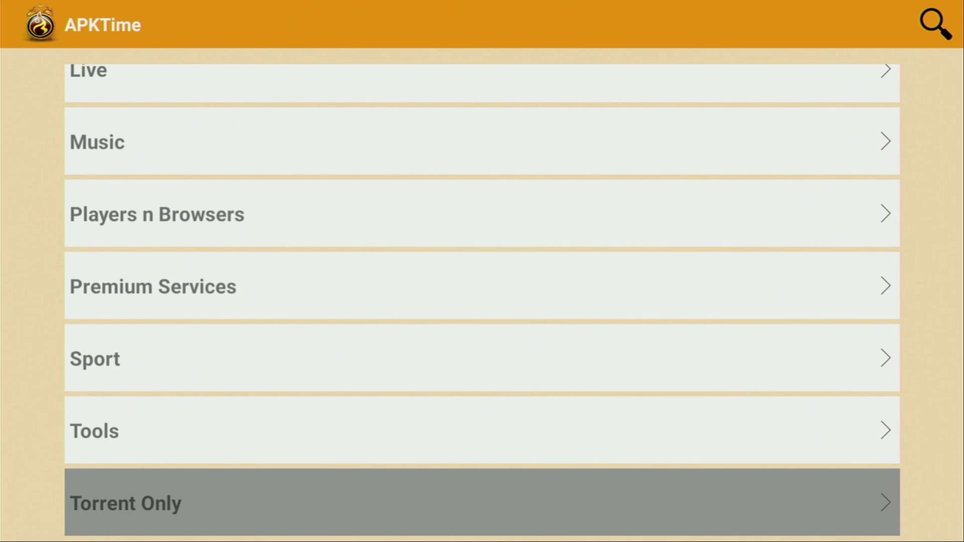
key("Up")
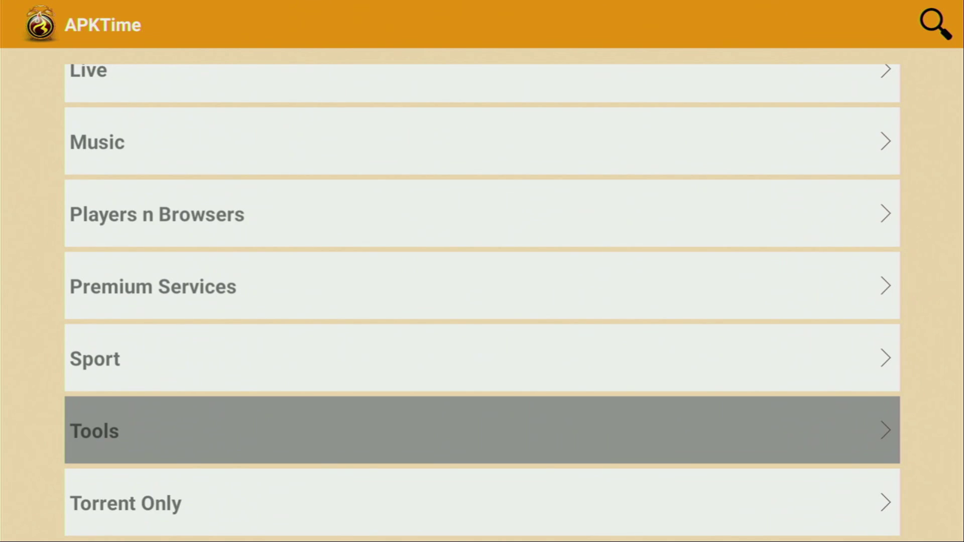
key("Up")
key("Up")
key("Up")
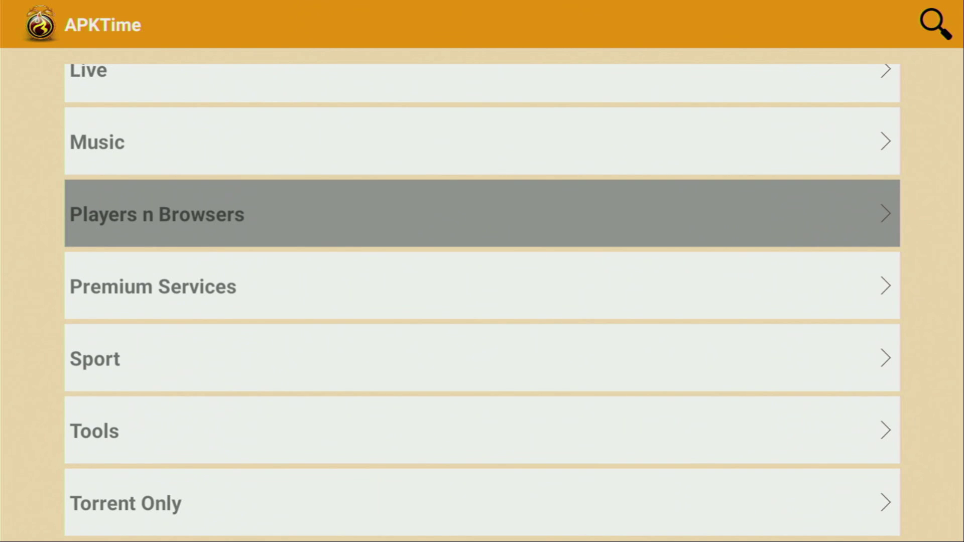
key("Up")
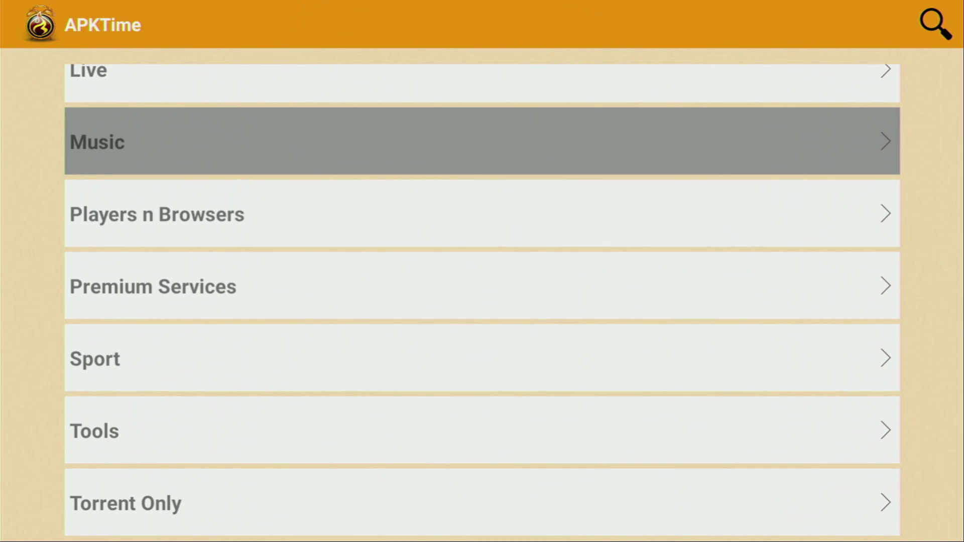